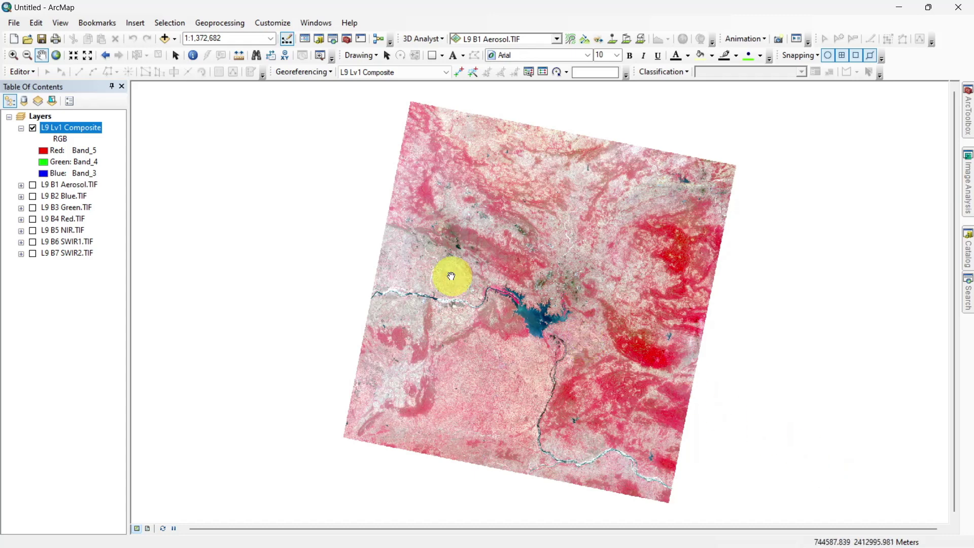
right_click(90, 128)
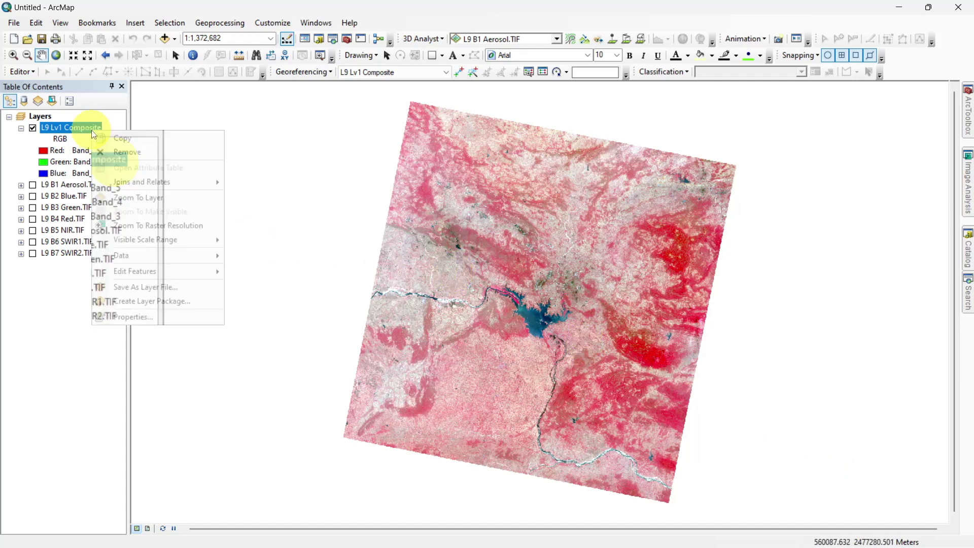
left_click(134, 317)
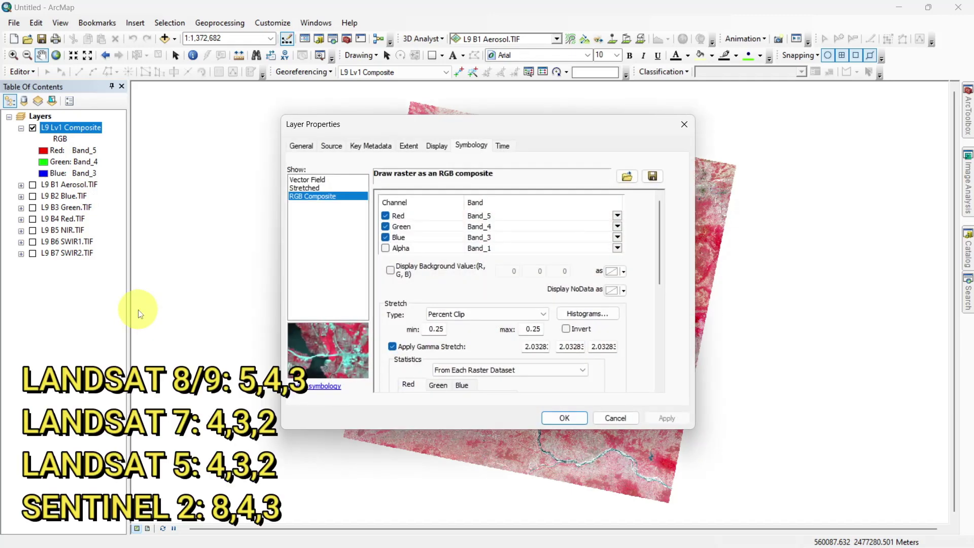
left_click(617, 216)
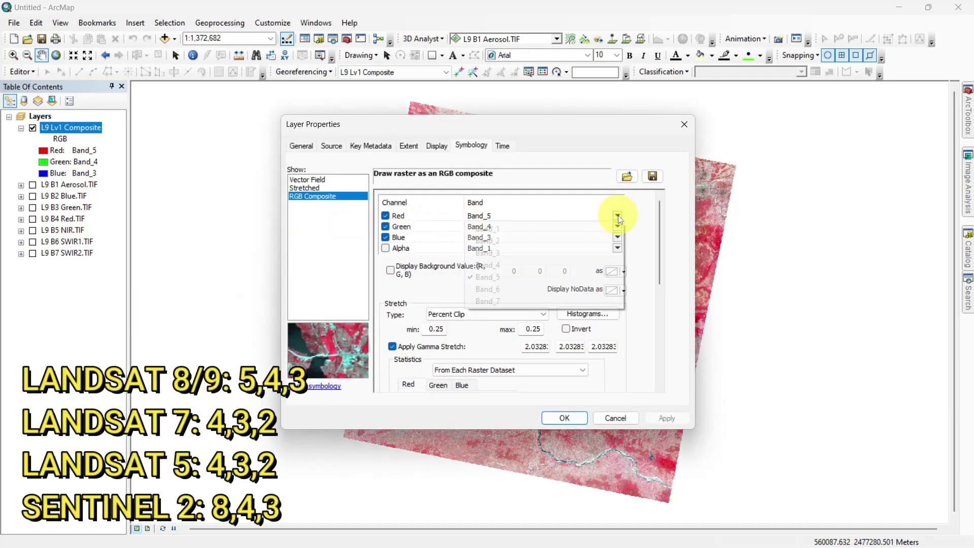
left_click(587, 278)
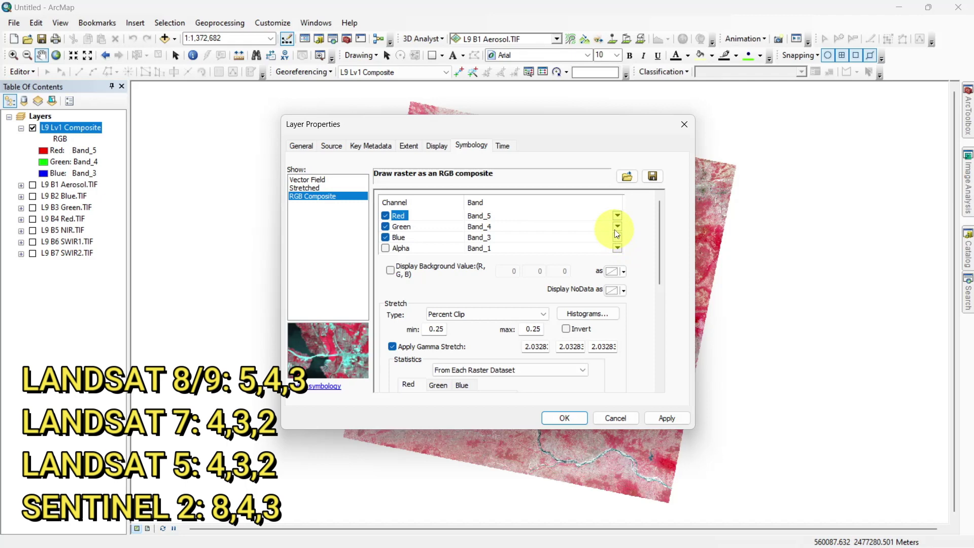
left_click(618, 226)
left_click(564, 274)
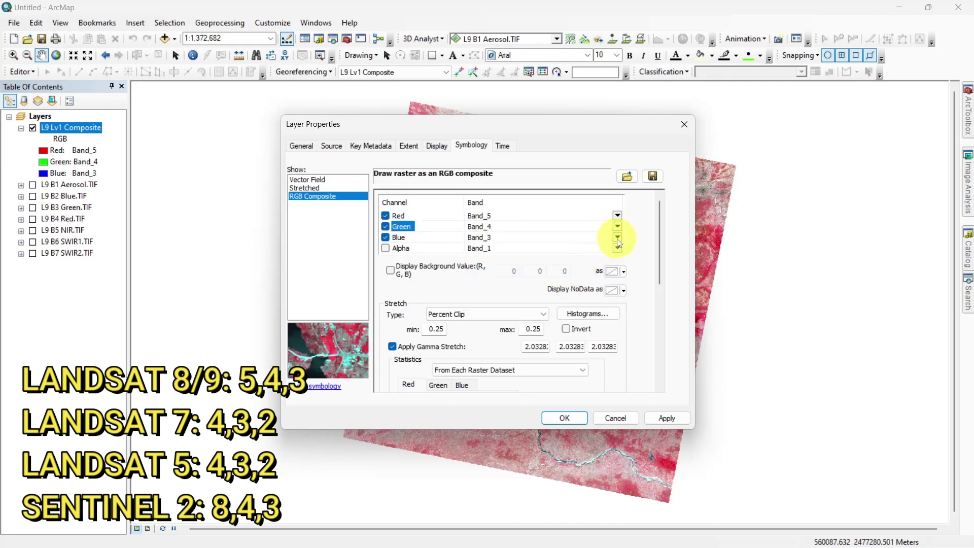
left_click(618, 237)
left_click(574, 271)
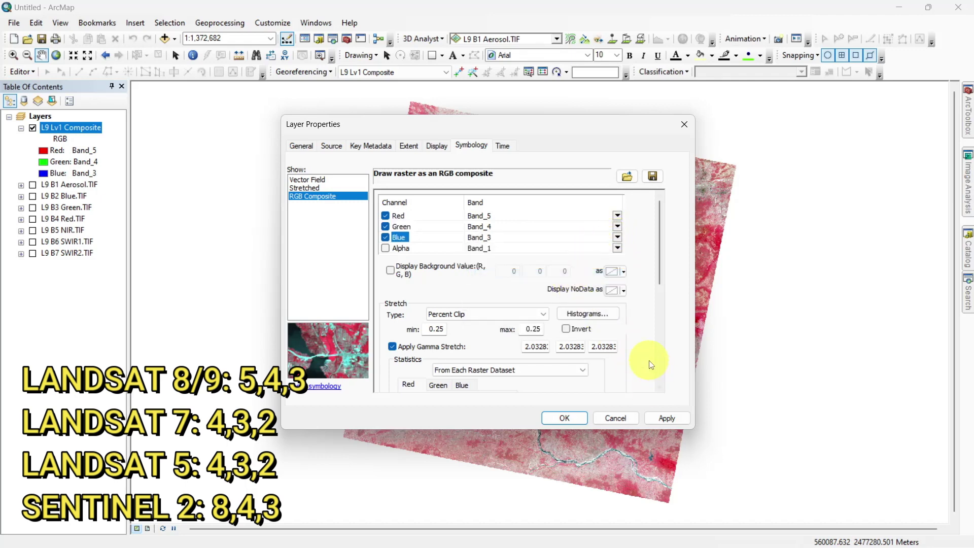
left_click(665, 417)
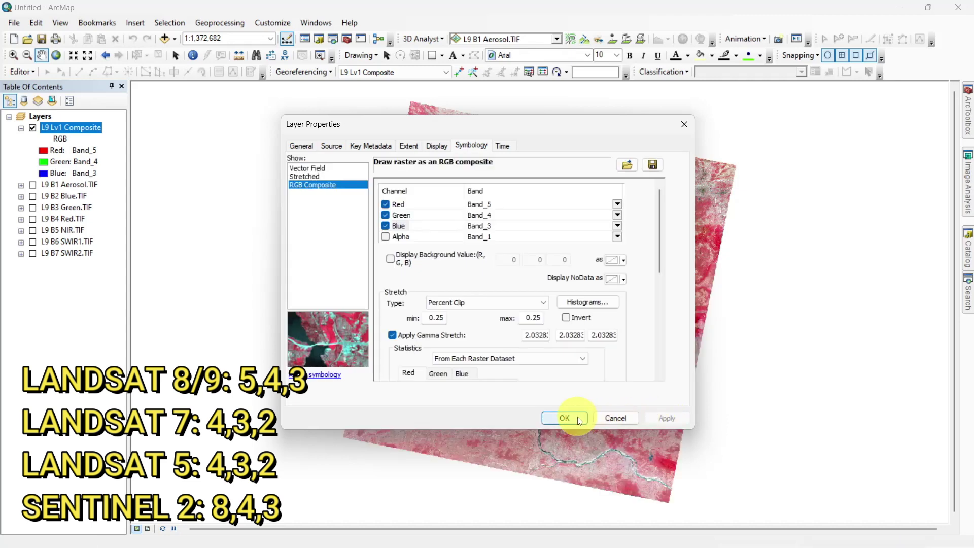
left_click(564, 417)
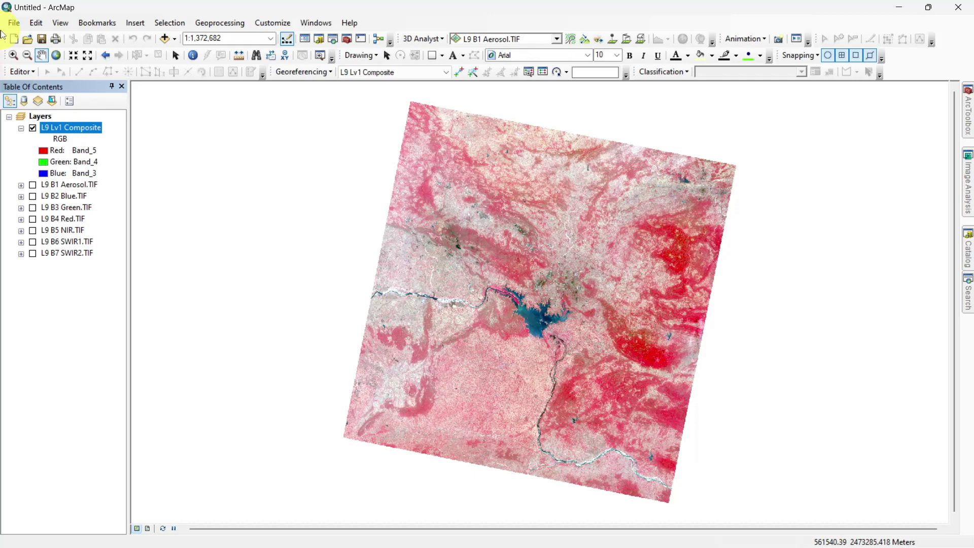
Render the L9 Lv1 Composite in natural colour with Band_4, Band_3, Band_2 on red, green, blue.
right_click(83, 129)
left_click(127, 317)
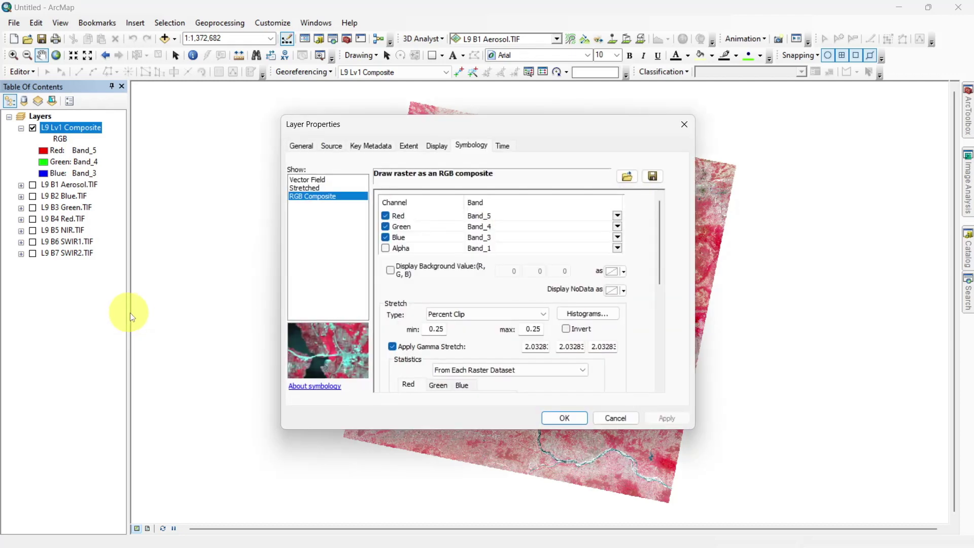
left_click(617, 216)
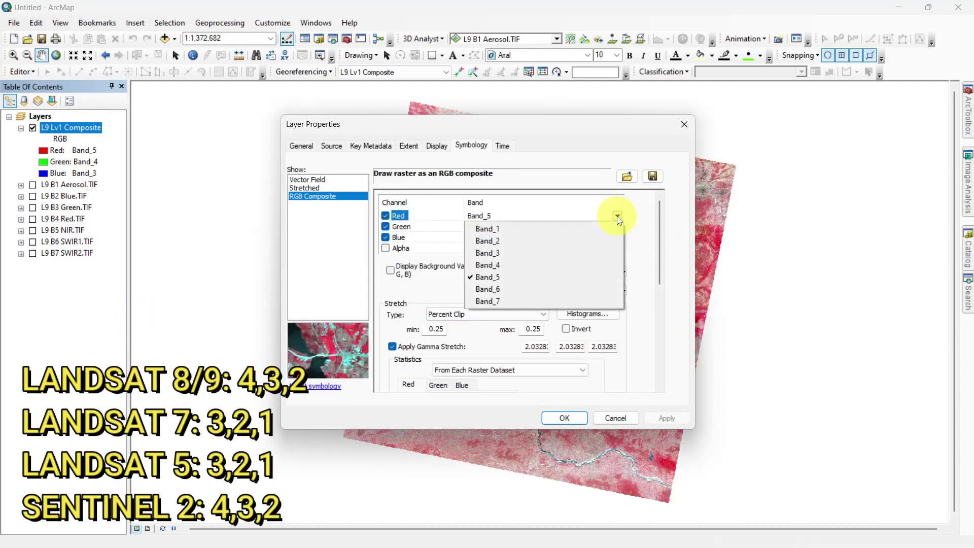
left_click(558, 264)
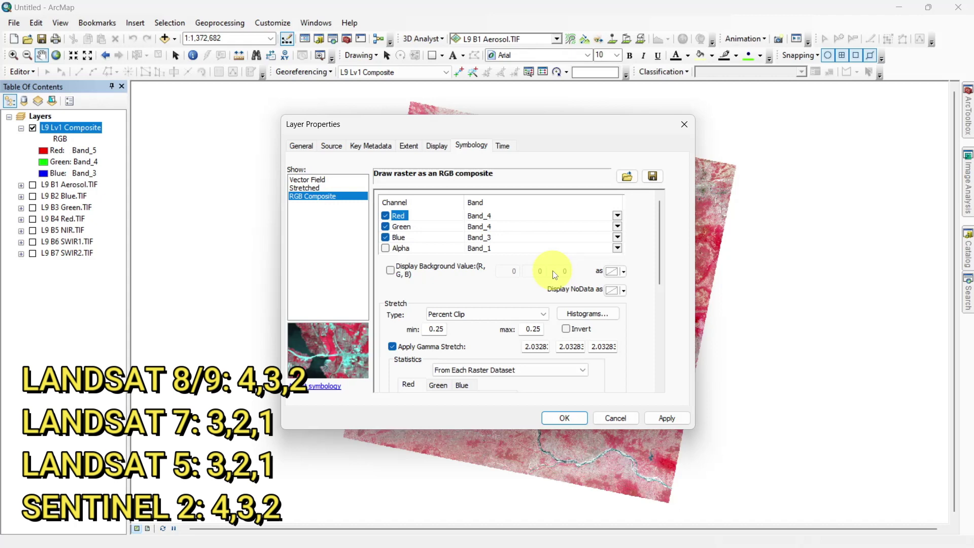
left_click(617, 227)
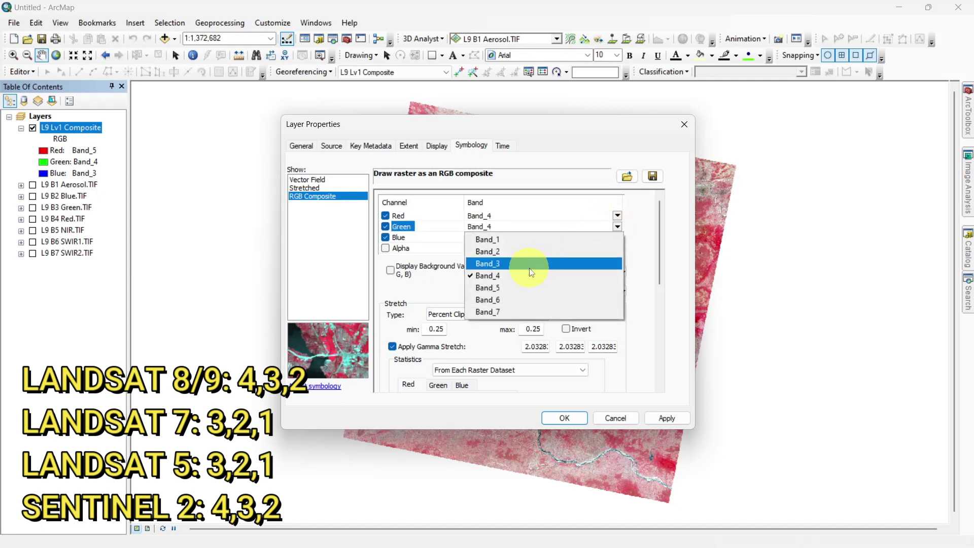
left_click(587, 261)
left_click(617, 237)
left_click(555, 261)
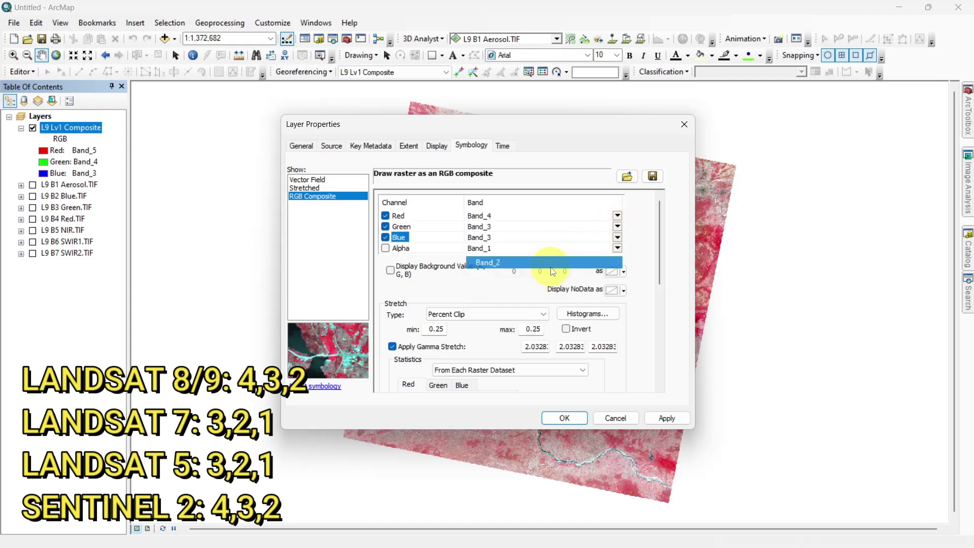
left_click(668, 422)
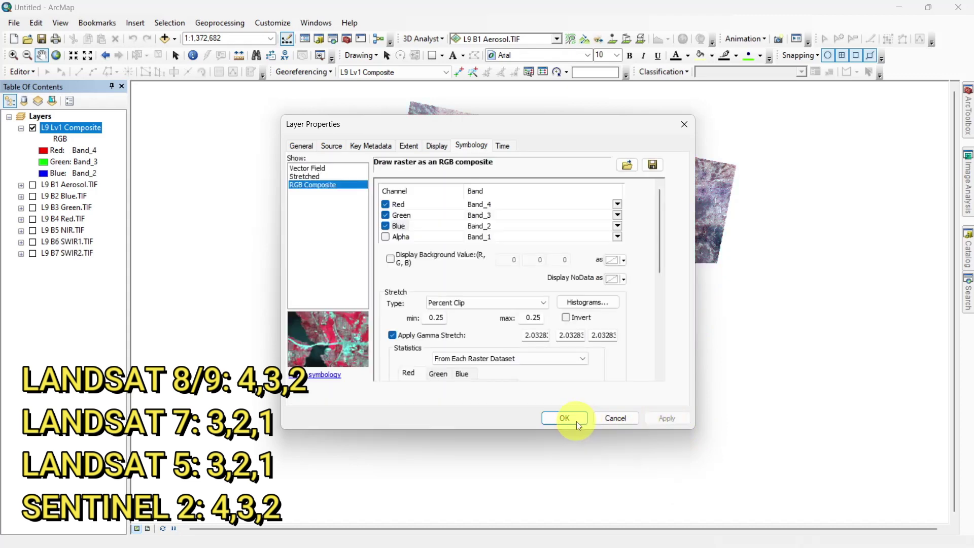
left_click(574, 421)
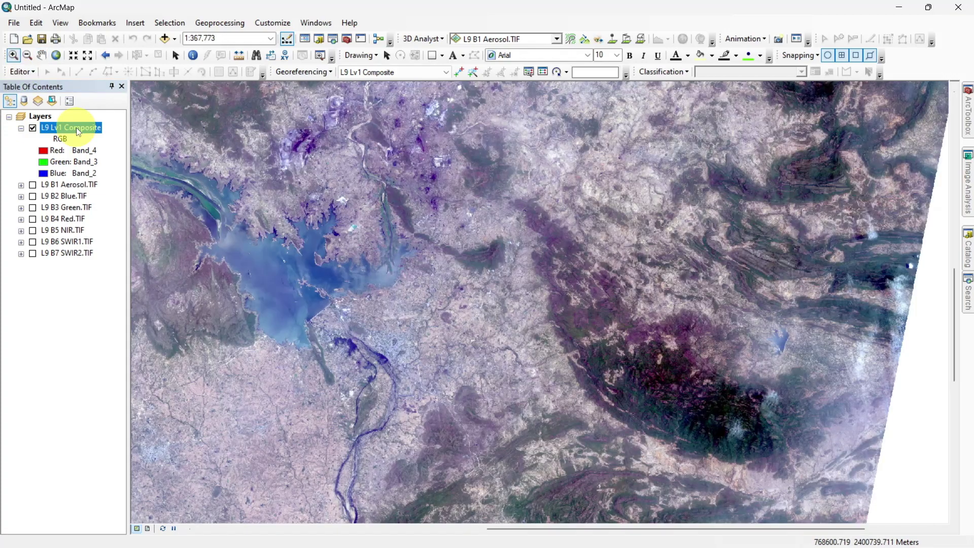
Zoom to the whole composite and apply the SWIR combination: Band_7 red, Band_6 green, Band_4 blue.
right_click(77, 127)
left_click(108, 196)
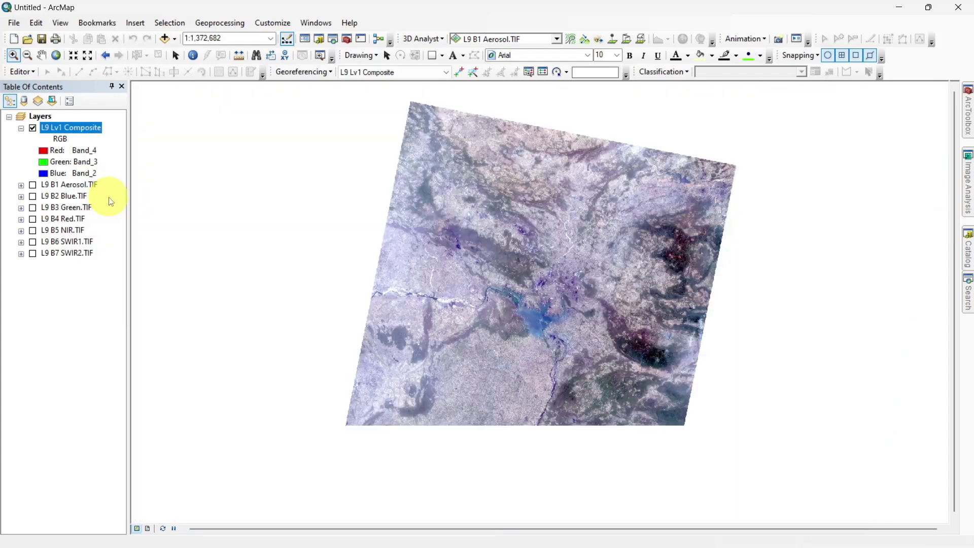
right_click(75, 134)
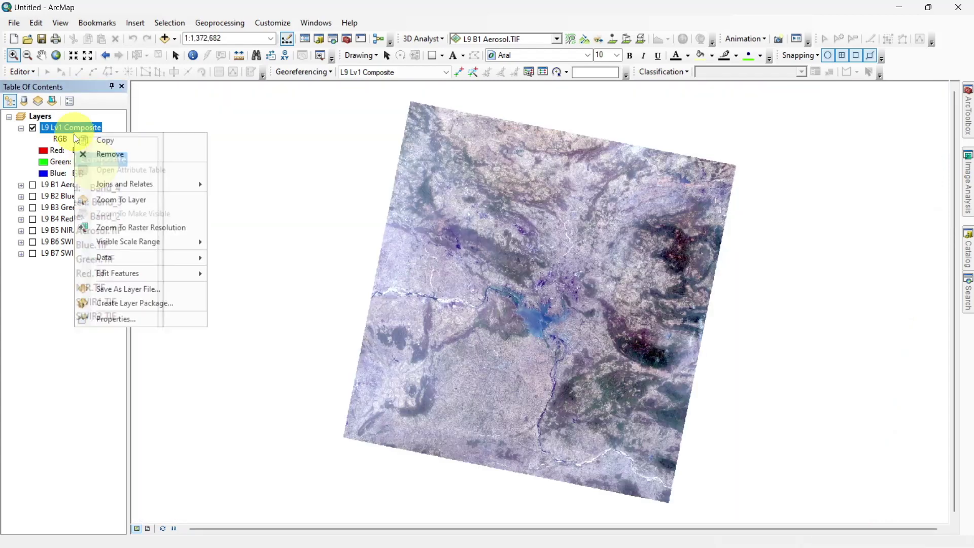
left_click(113, 321)
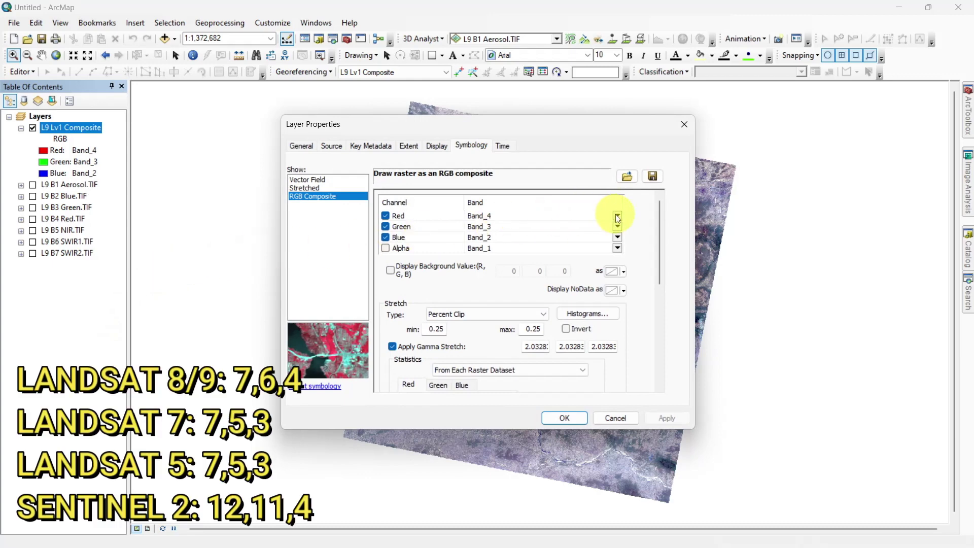
left_click(617, 218)
left_click(565, 297)
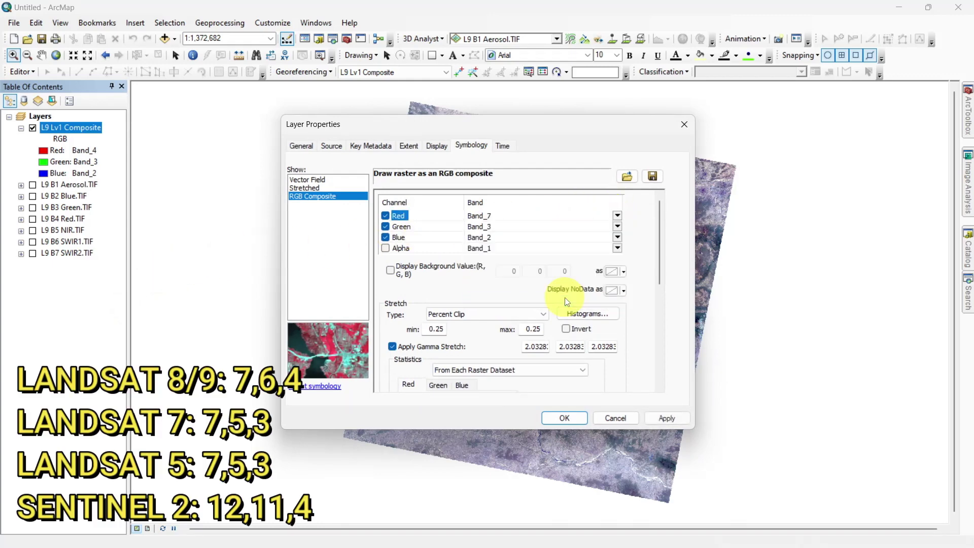
left_click(617, 227)
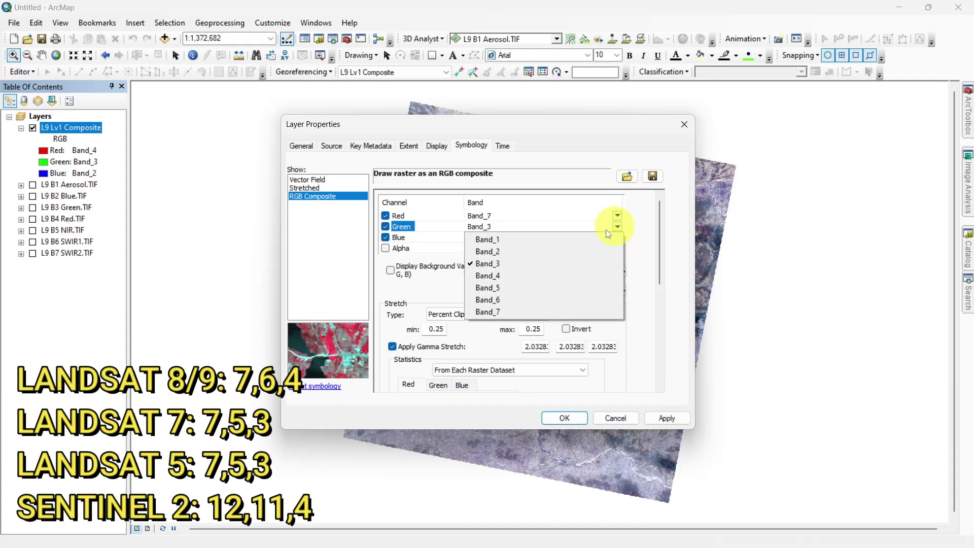
left_click(523, 300)
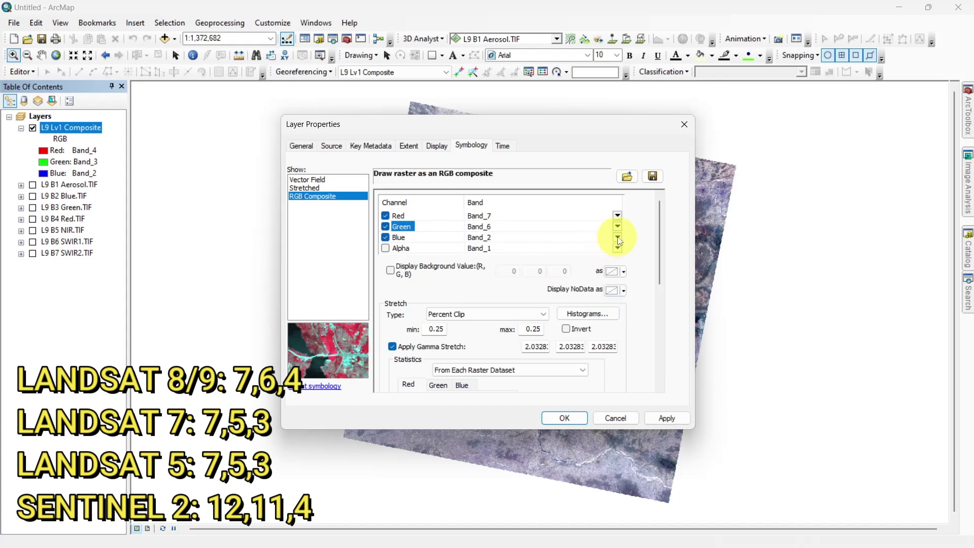
left_click(617, 237)
left_click(544, 284)
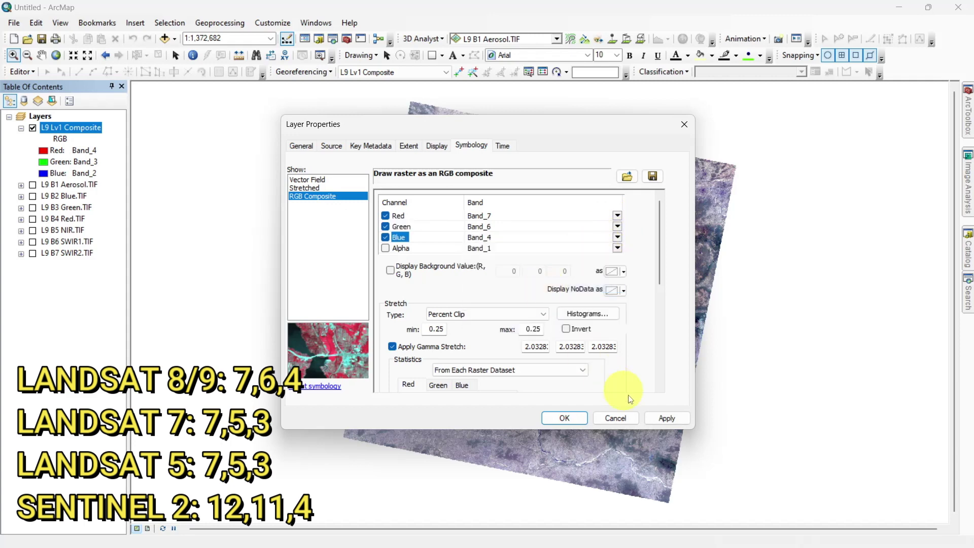
left_click(660, 418)
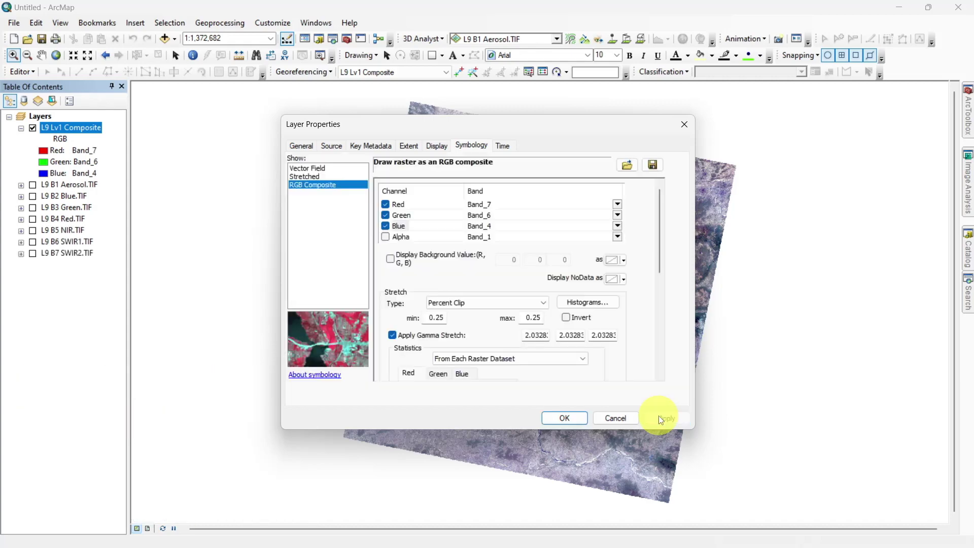
left_click(575, 419)
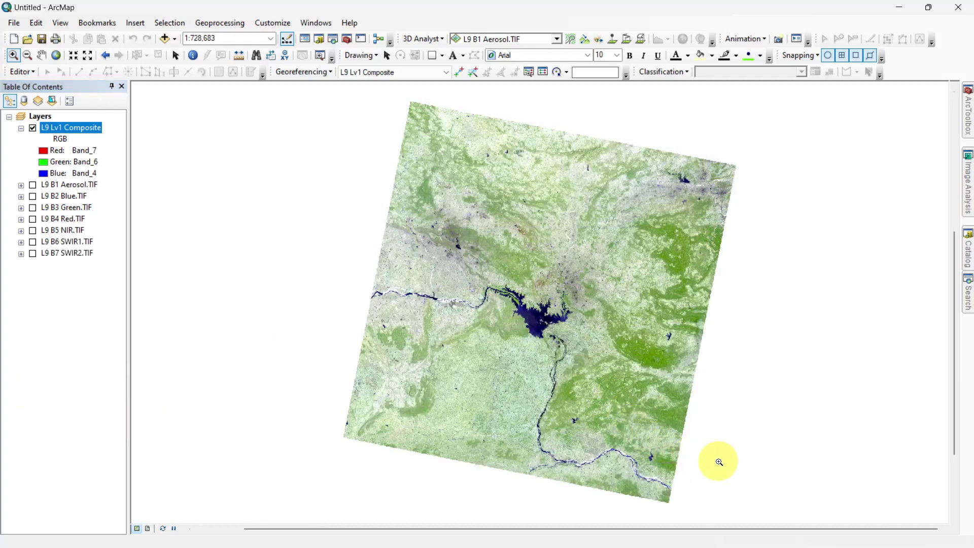
left_click(575, 344)
left_click_drag(363, 195, 787, 435)
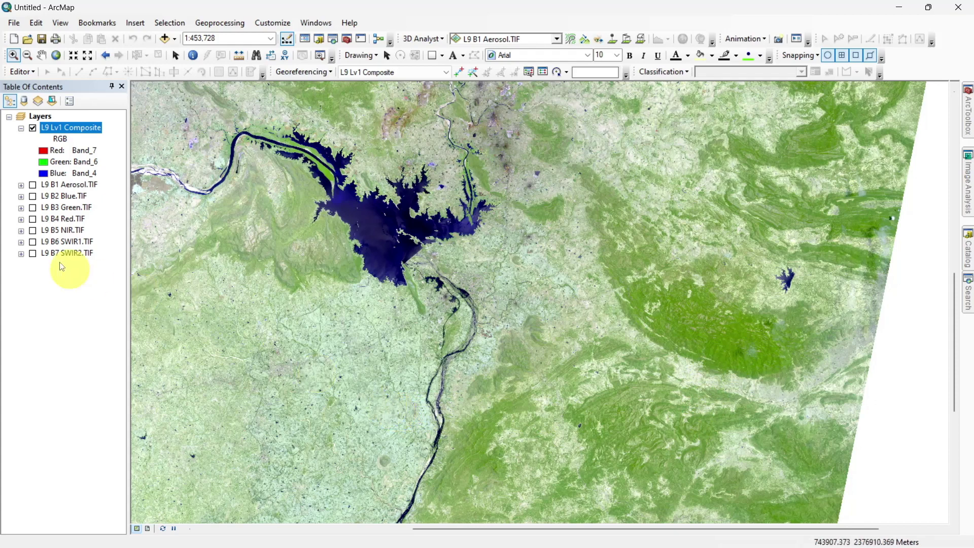
right_click(77, 127)
left_click(116, 198)
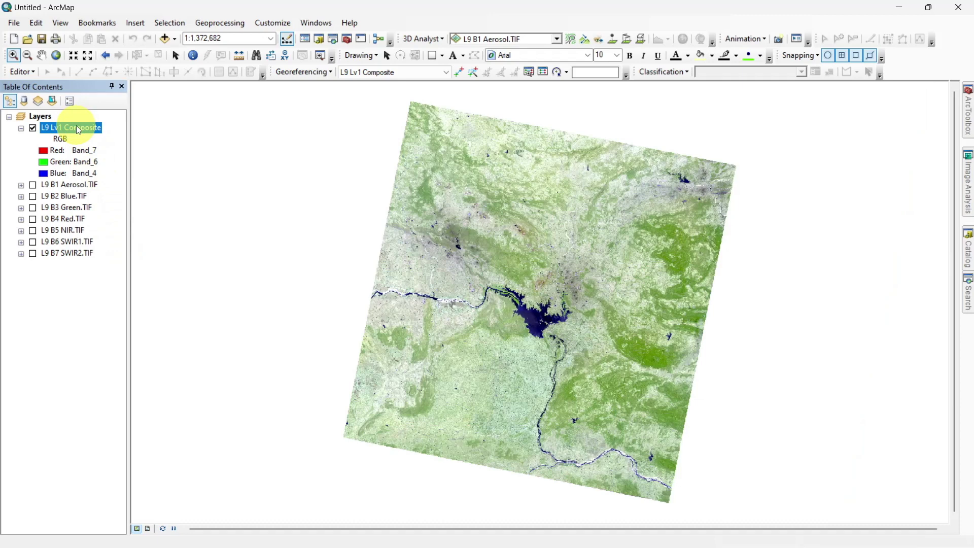
Set the composite's symbology to Band_6 red, Band_5 green and Band_2 blue.
right_click(77, 127)
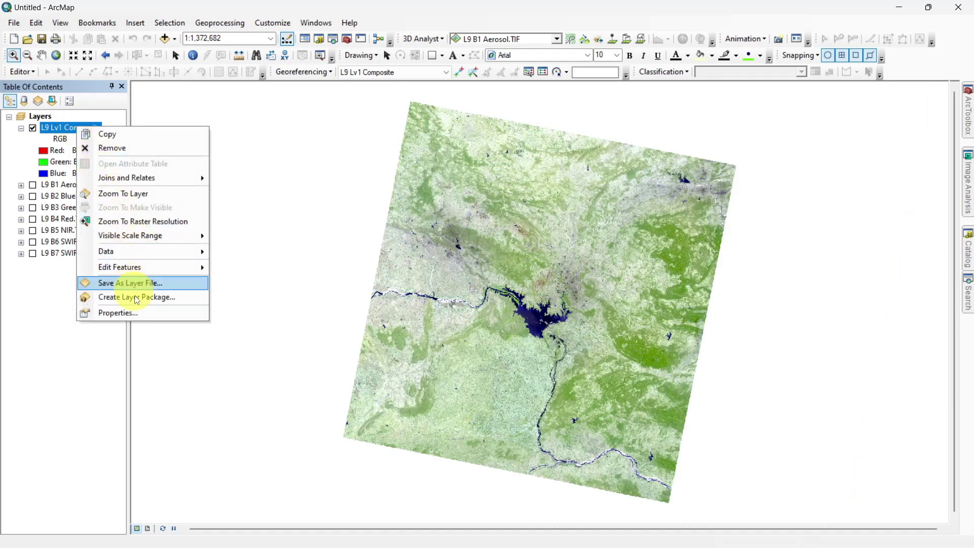
left_click(117, 313)
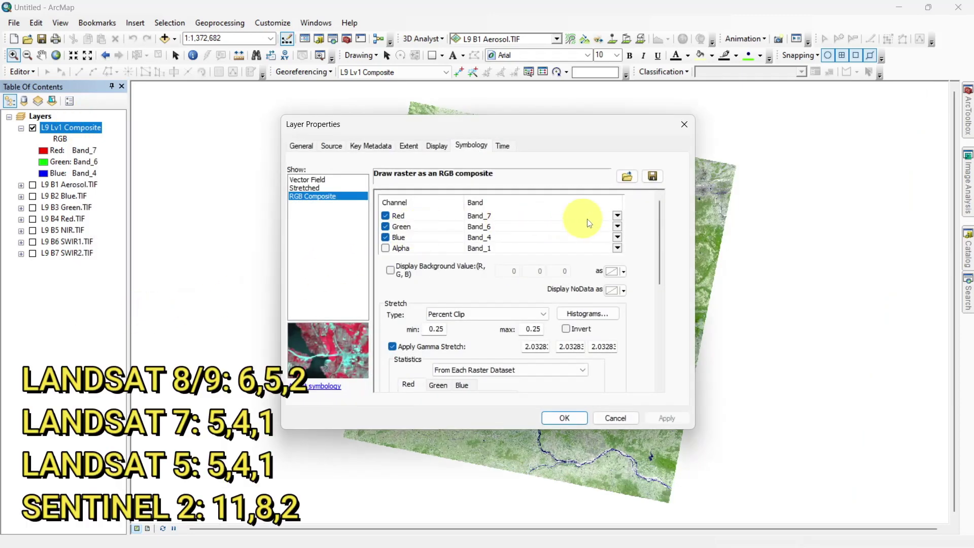
left_click(617, 216)
left_click(534, 285)
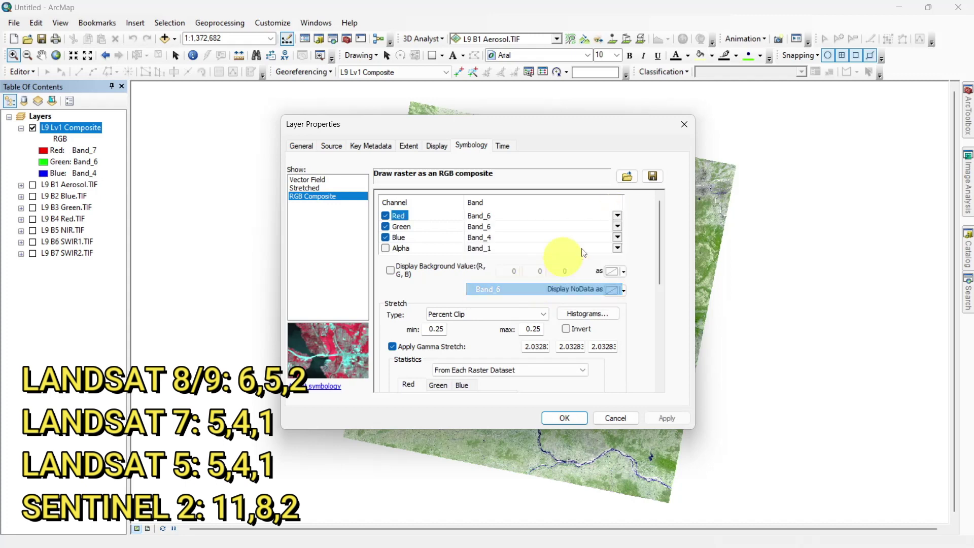
left_click(617, 227)
left_click(578, 284)
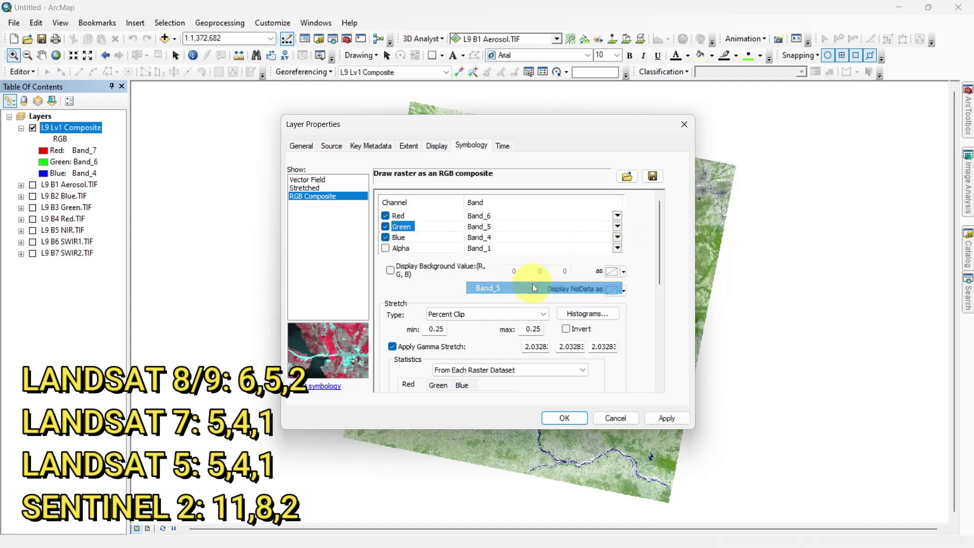
left_click(618, 241)
left_click(574, 261)
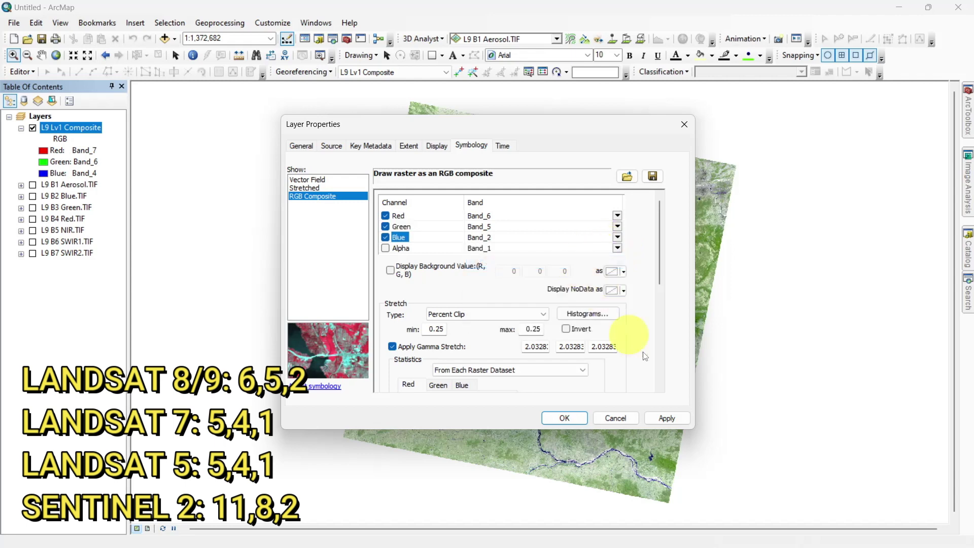
left_click(667, 418)
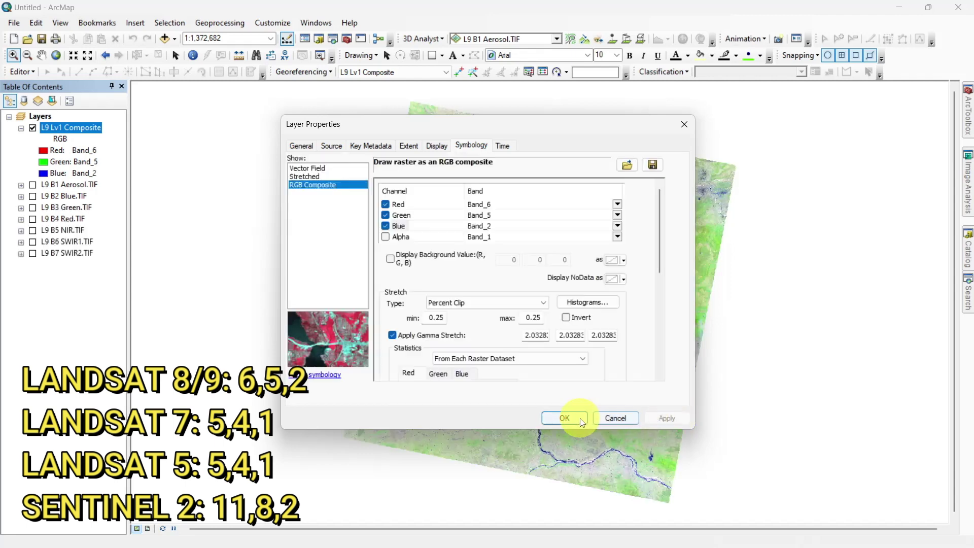
left_click(565, 418)
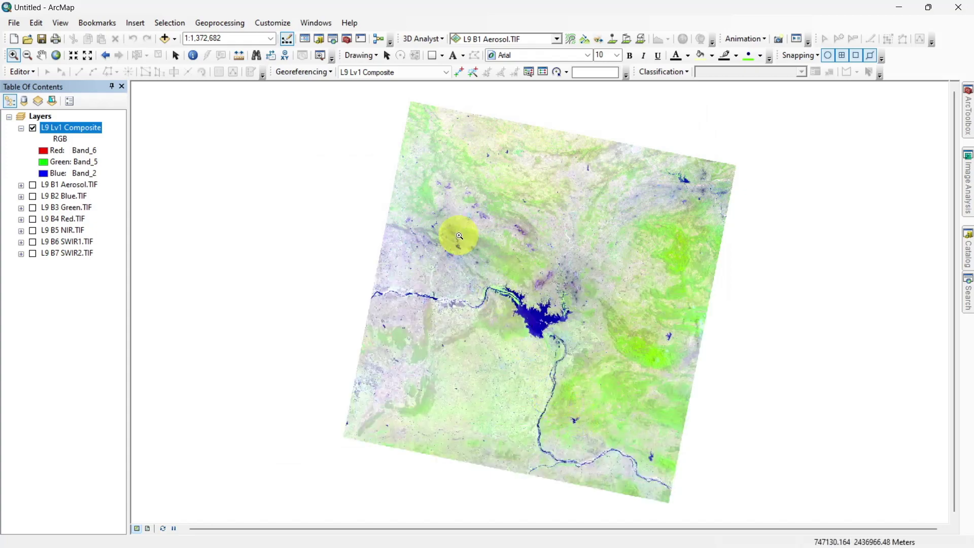
Zoom in on the reservoir, then zoom back to the full composite layer.
left_click_drag(459, 234, 772, 435)
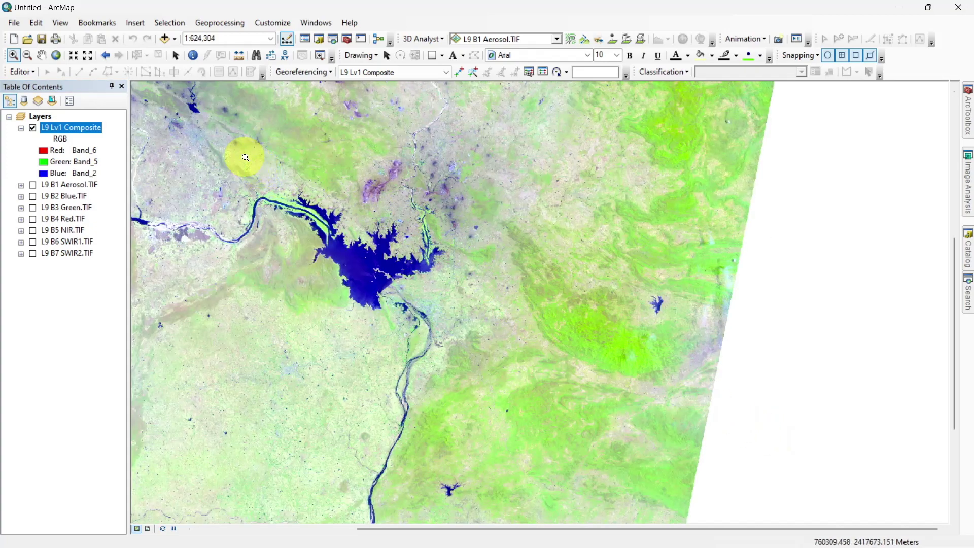
left_click_drag(245, 158, 741, 446)
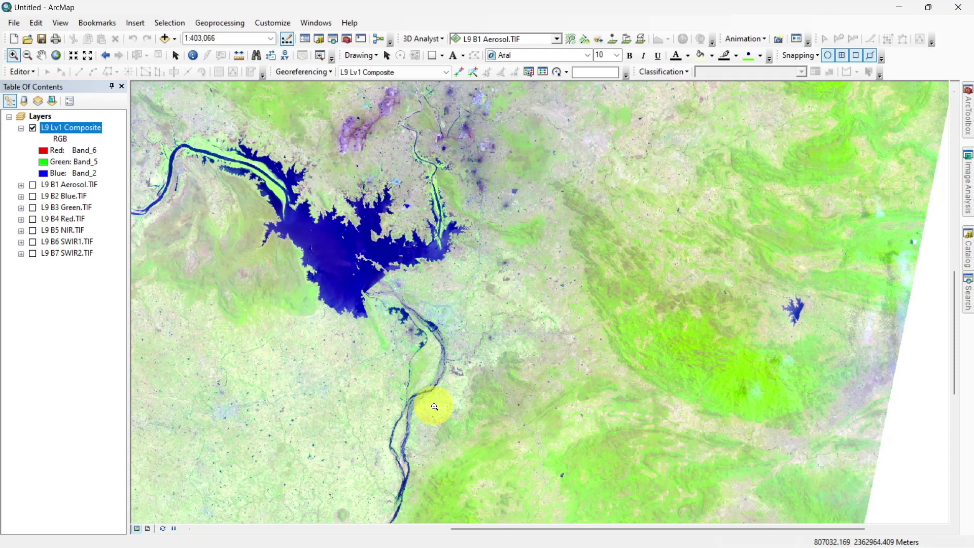
right_click(63, 134)
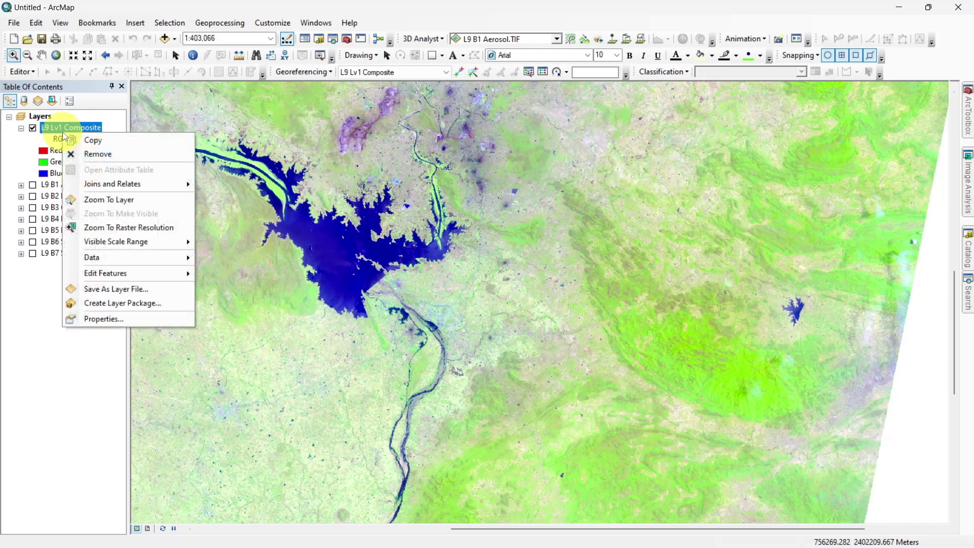
left_click(103, 200)
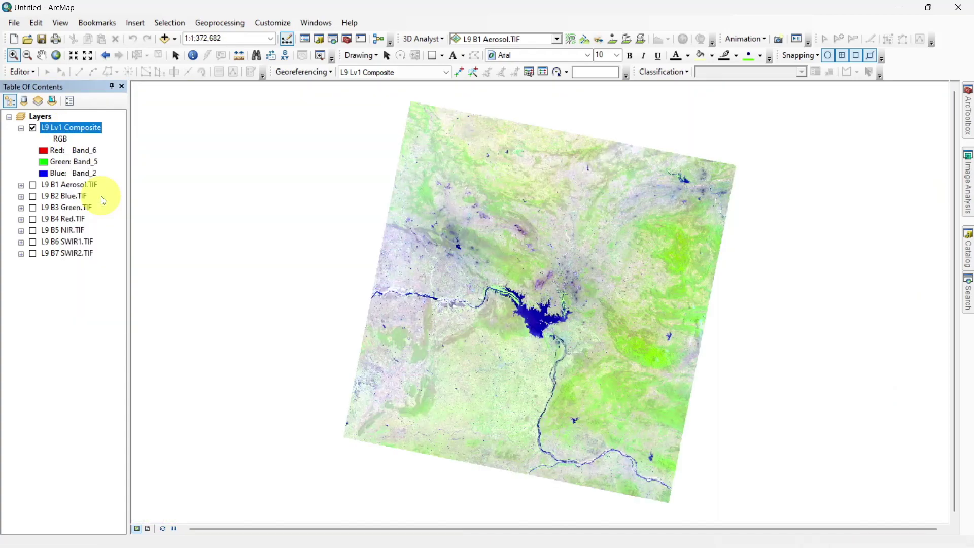
Set the composite's symbology to Band_7 red, Band_6 green and Band_2 blue.
right_click(84, 126)
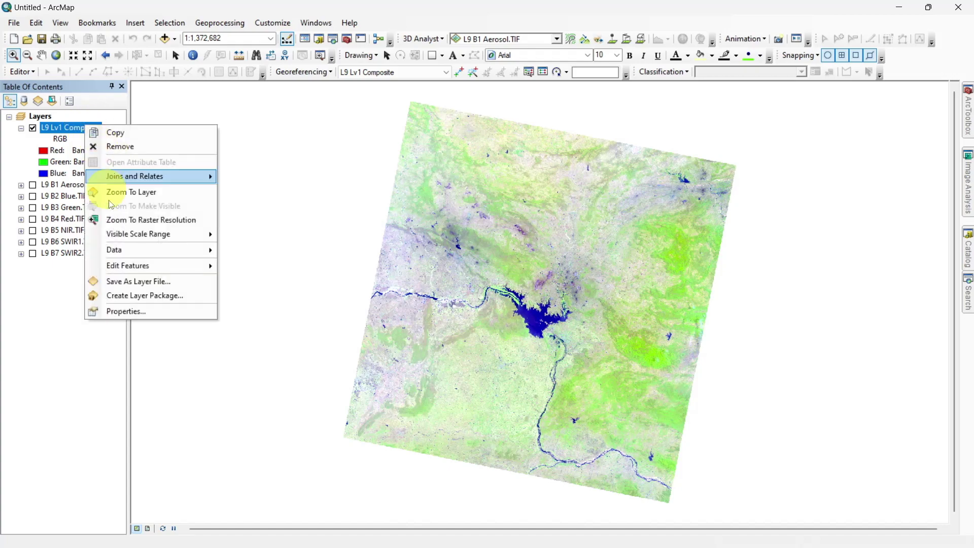
left_click(131, 315)
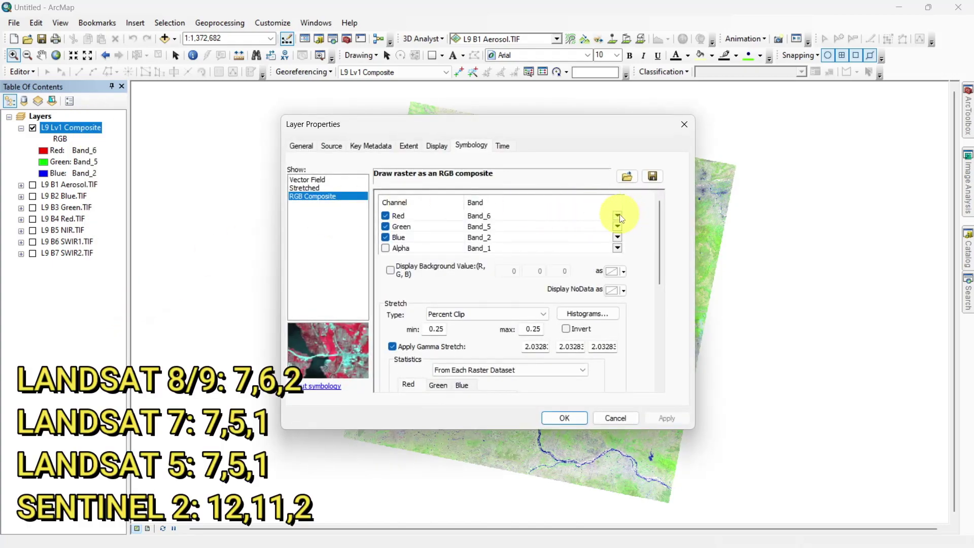
left_click(617, 215)
left_click(508, 302)
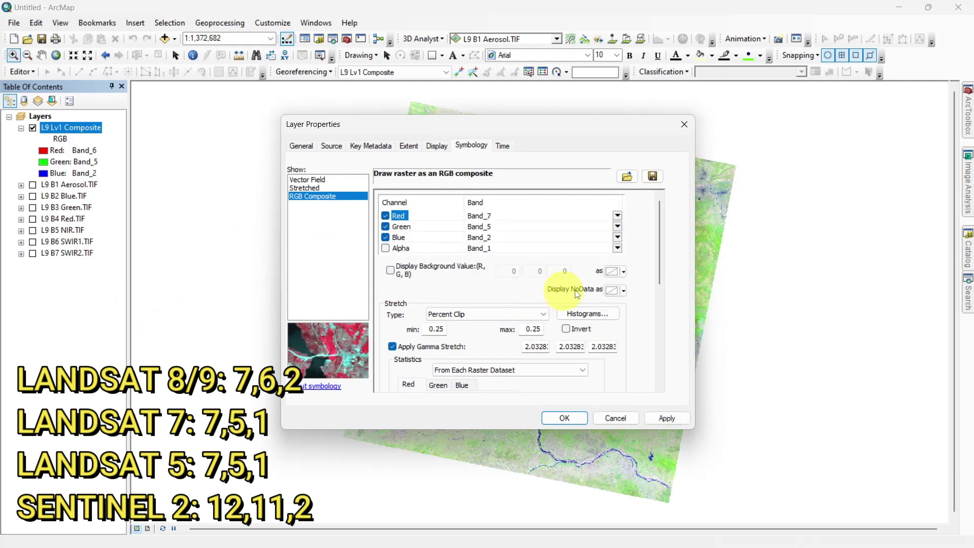
left_click(618, 227)
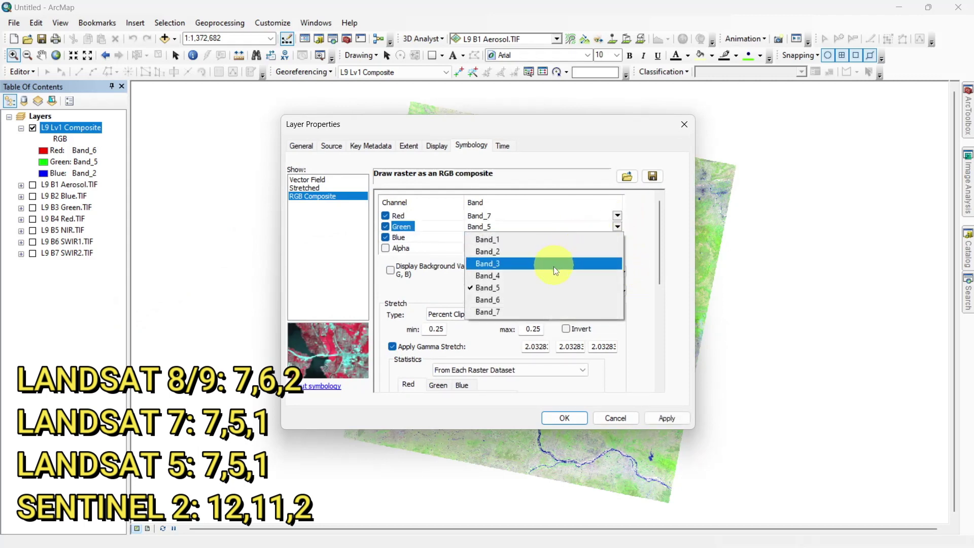
left_click(545, 297)
left_click(618, 237)
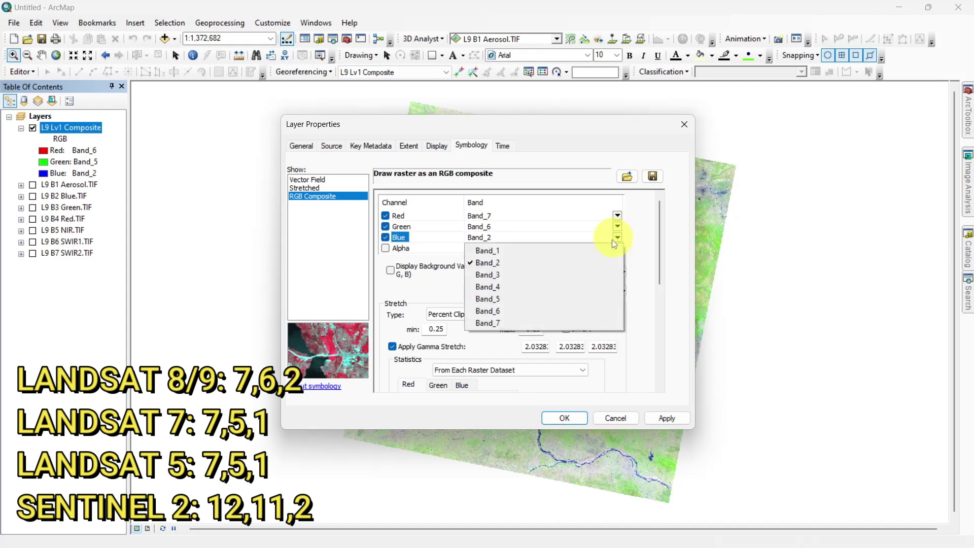
left_click(563, 262)
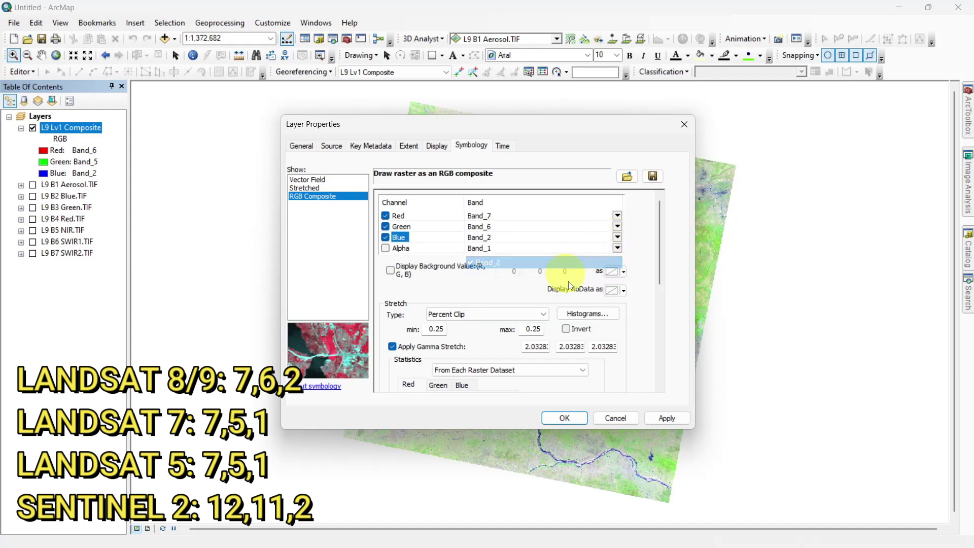
left_click(662, 417)
left_click(578, 417)
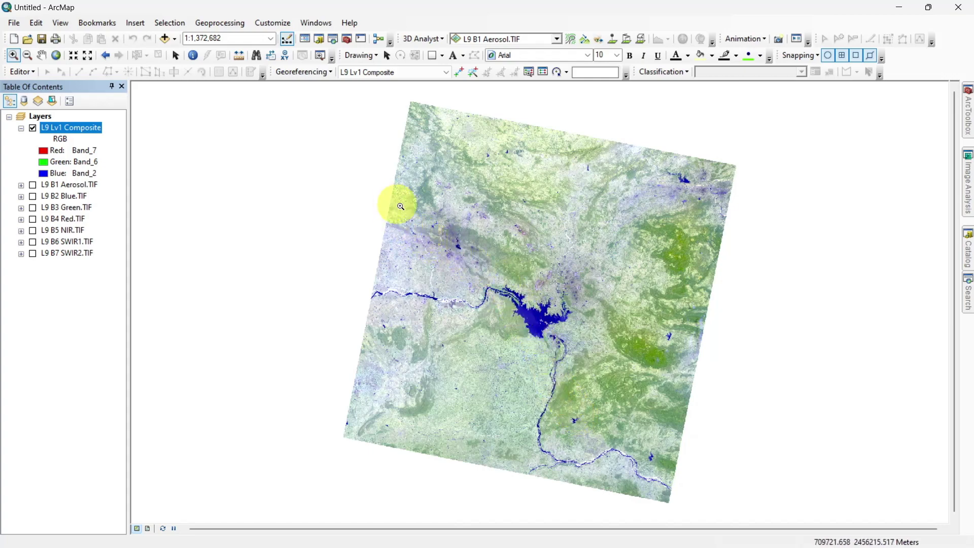
Zoom in closely on the reservoir area, then back out to the whole scene.
left_click_drag(400, 206, 598, 371)
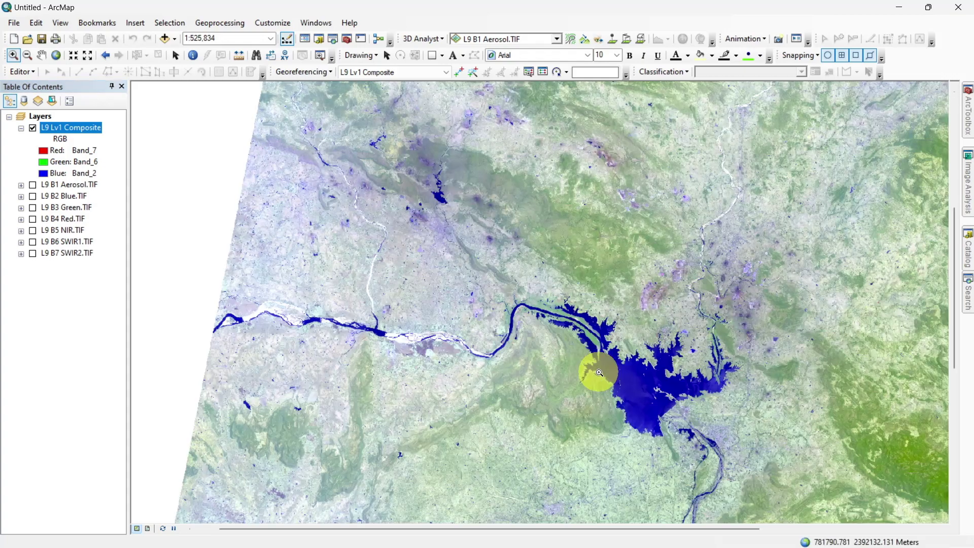
left_click_drag(297, 166, 779, 530)
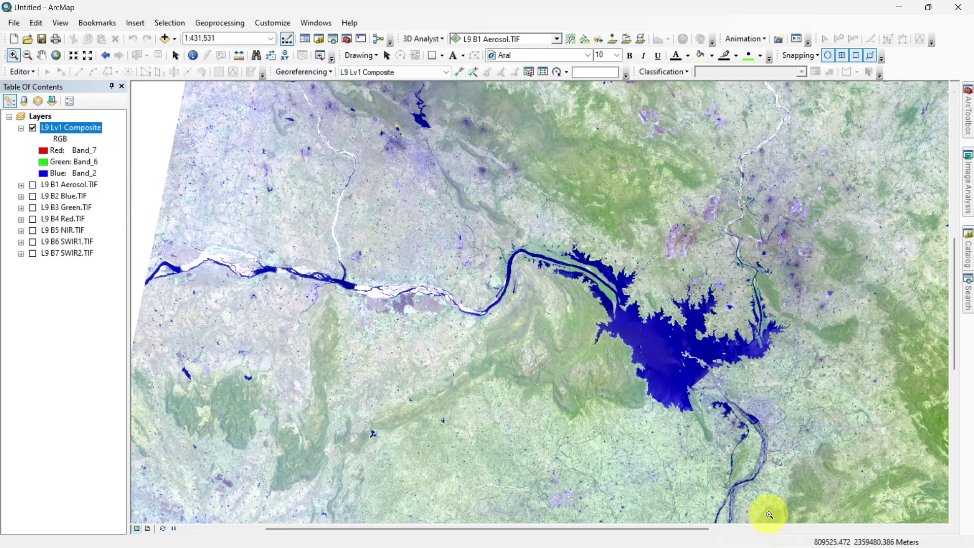
left_click(56, 55)
Set the composite's symbology to Band_4 red, Band_3 green and Band_1 blue.
right_click(84, 128)
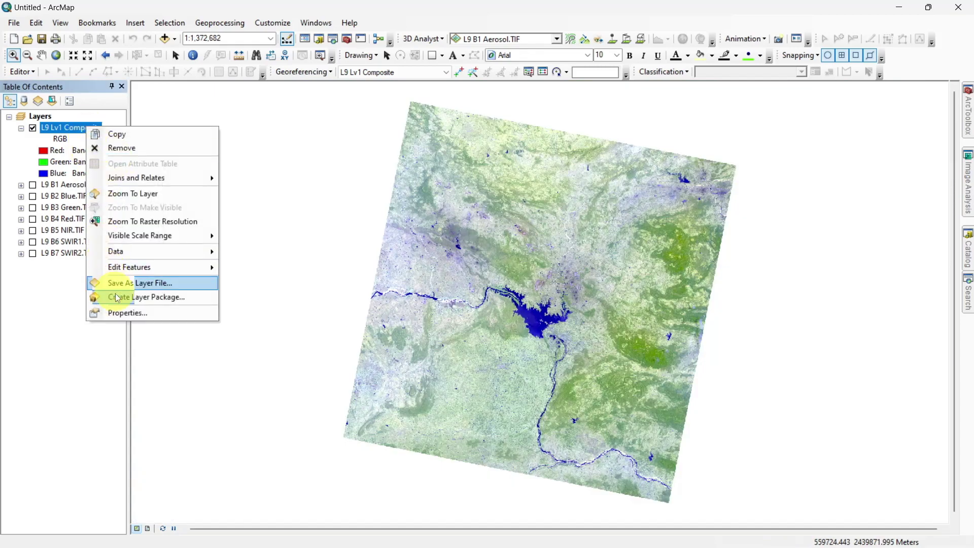
left_click(122, 312)
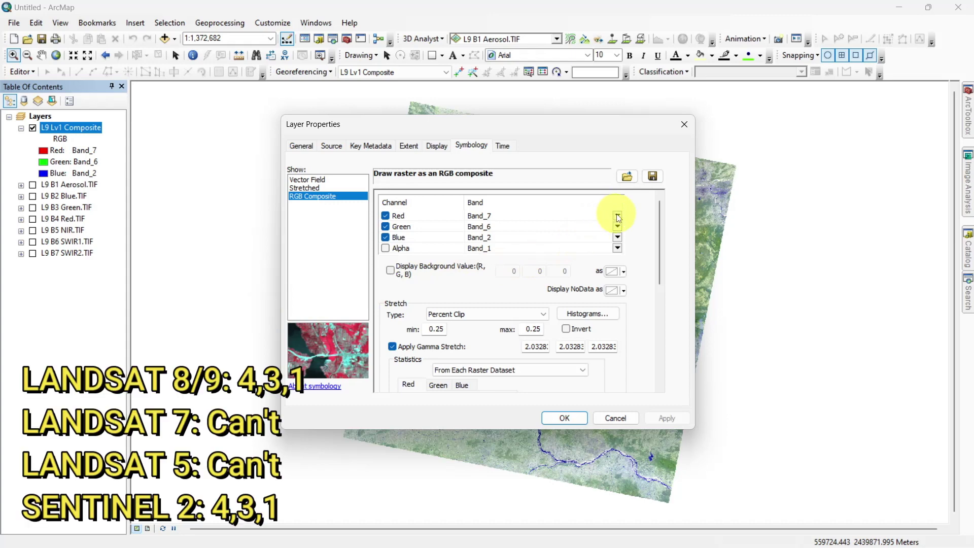
left_click(618, 217)
left_click(550, 264)
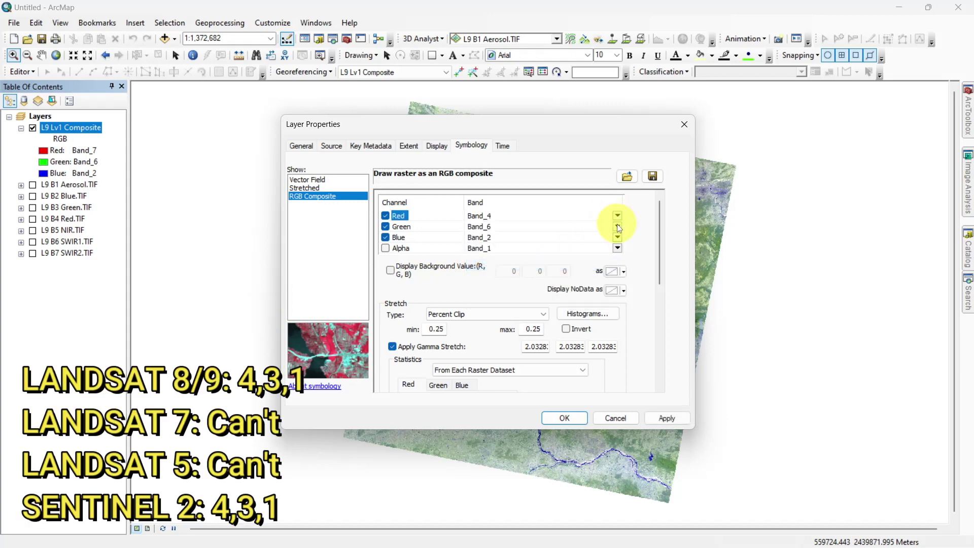
left_click(617, 227)
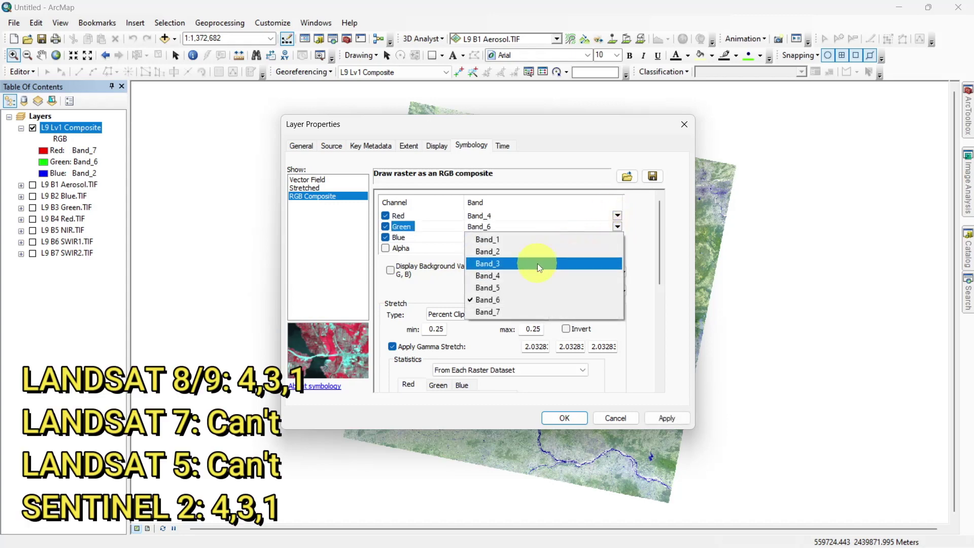
left_click(537, 263)
left_click(617, 238)
left_click(566, 247)
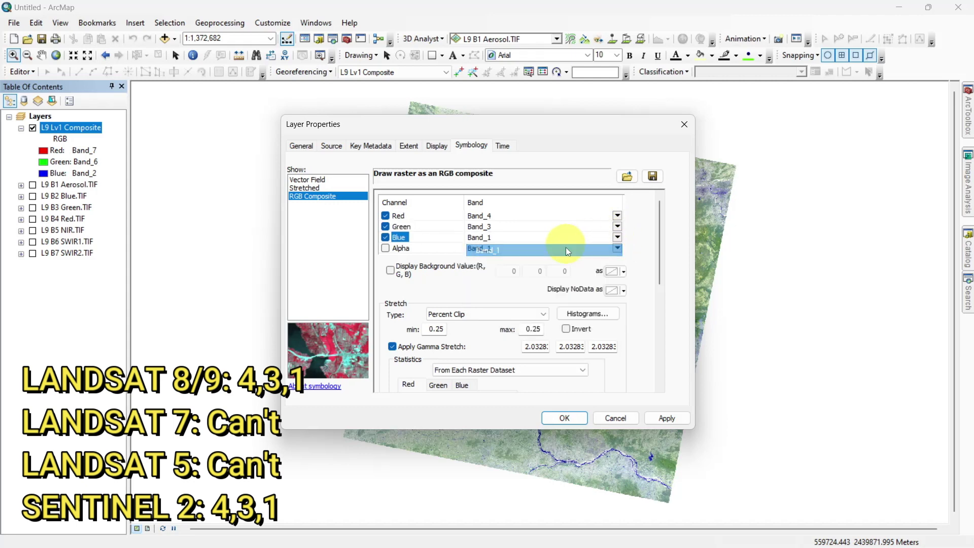
left_click(666, 418)
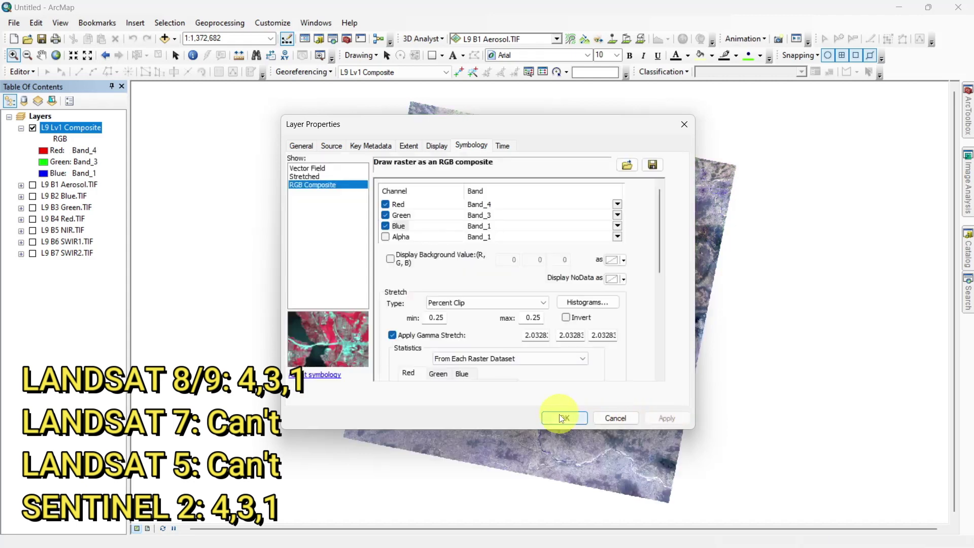
left_click(560, 416)
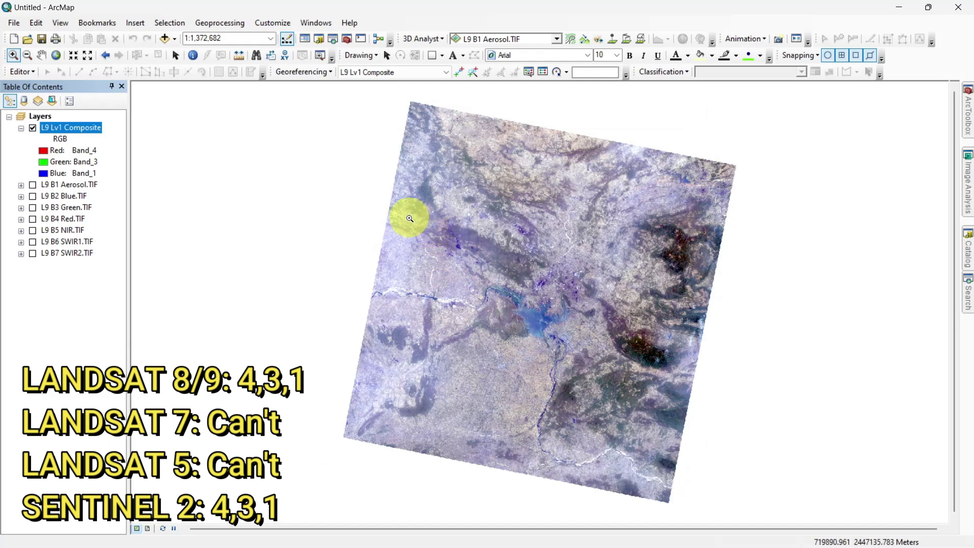
Zoom in on the reservoir, then return to the full composite extent.
left_click(589, 369)
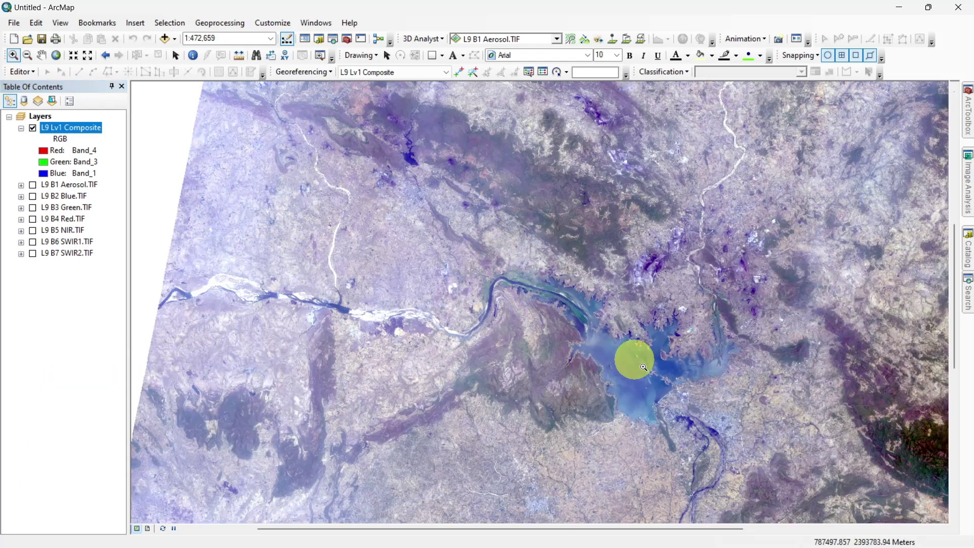
scroll(734, 477, "up", 2)
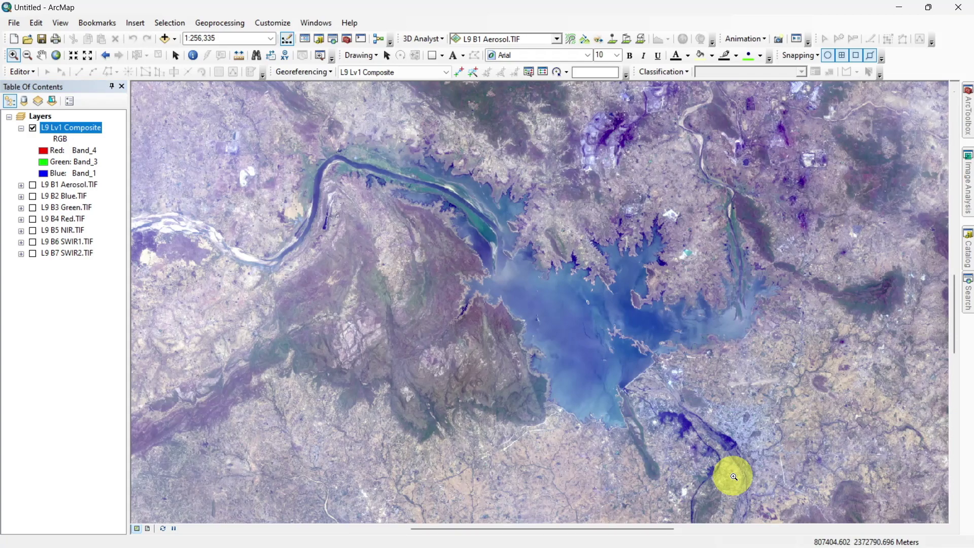
right_click(95, 131)
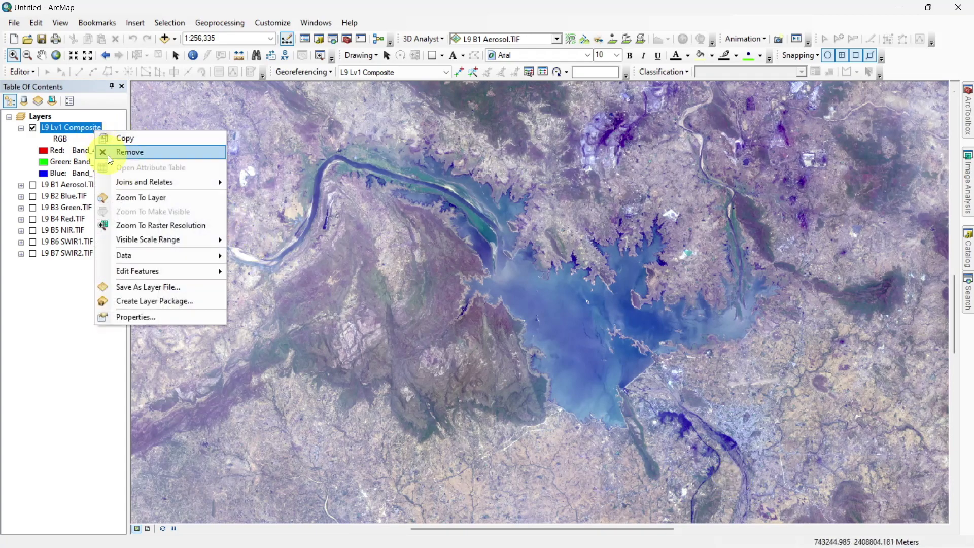
left_click(127, 198)
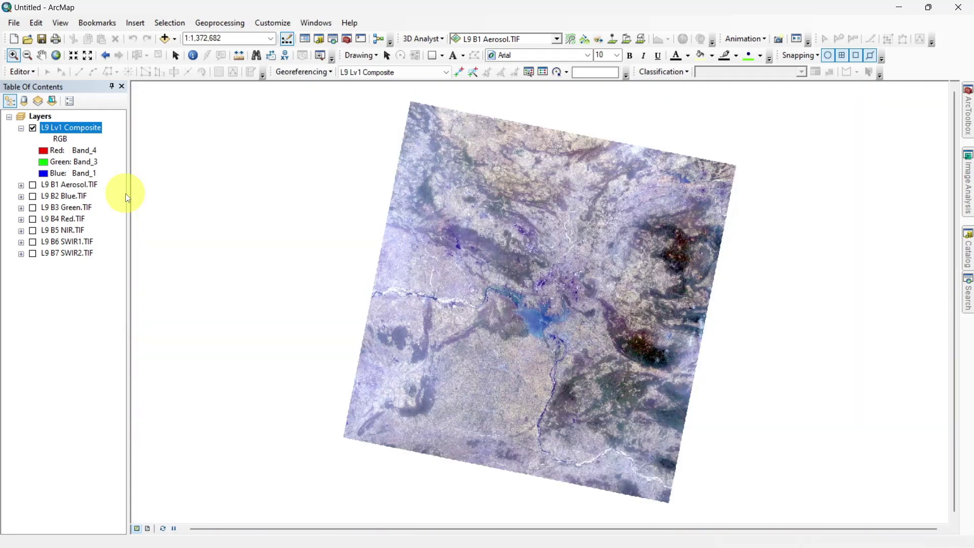